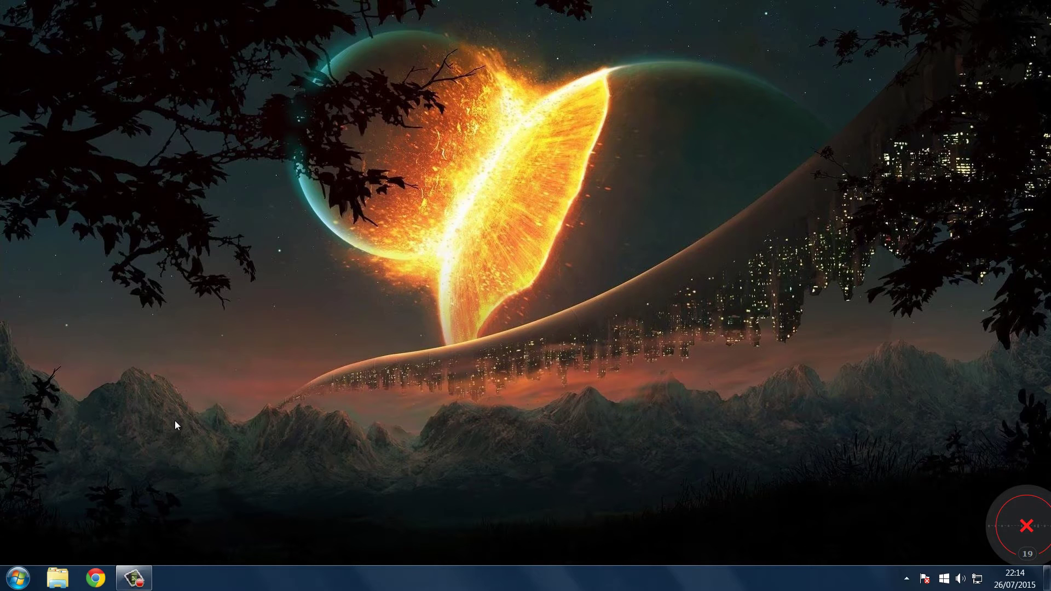
Step: Open the Libraries window and drag its bottom edge down to reveal Homegroup and Computer
key(super)
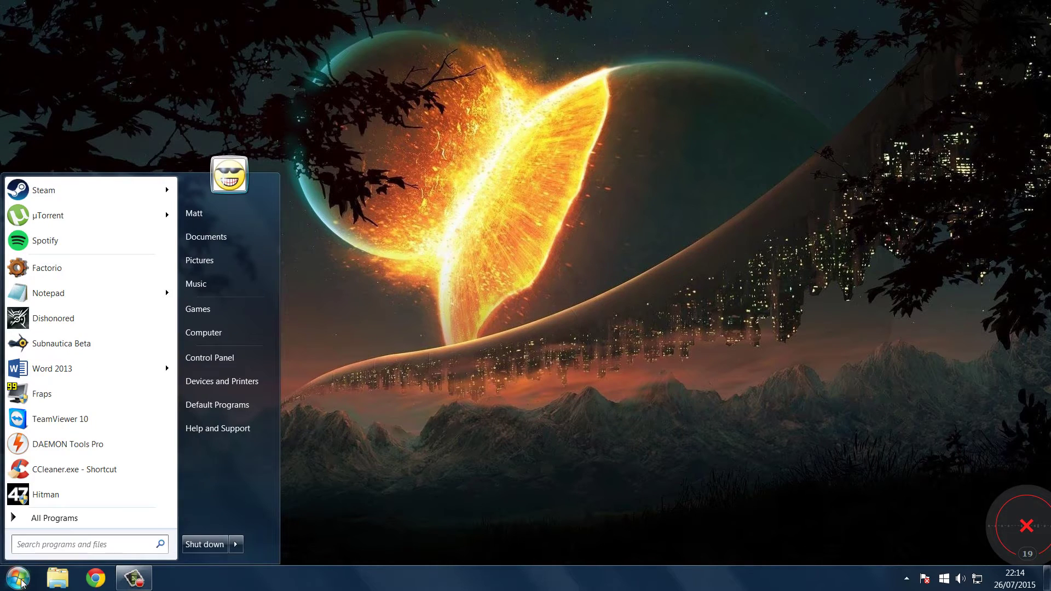
key(super)
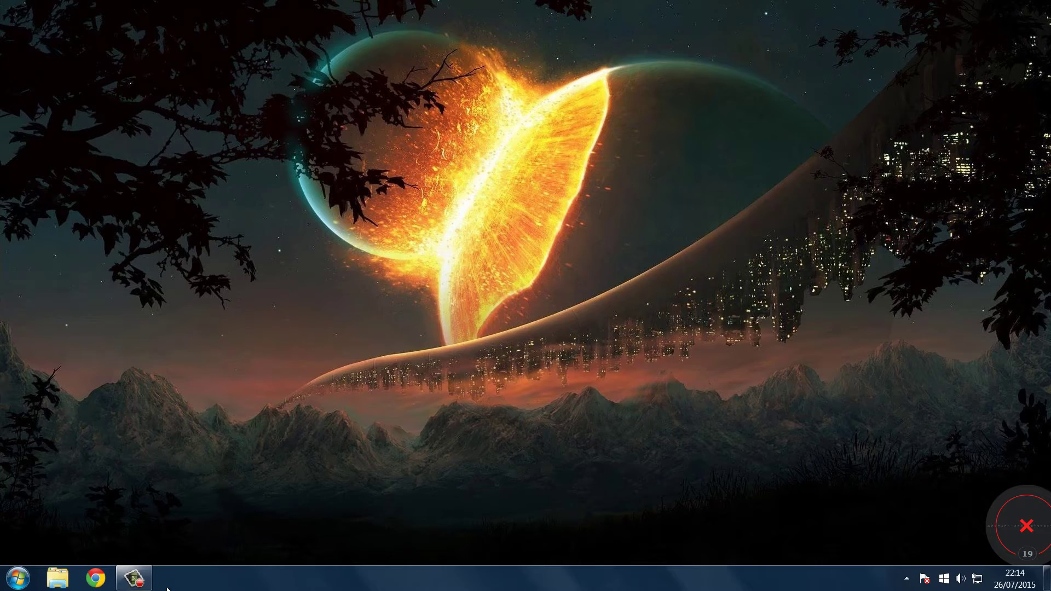
click(58, 580)
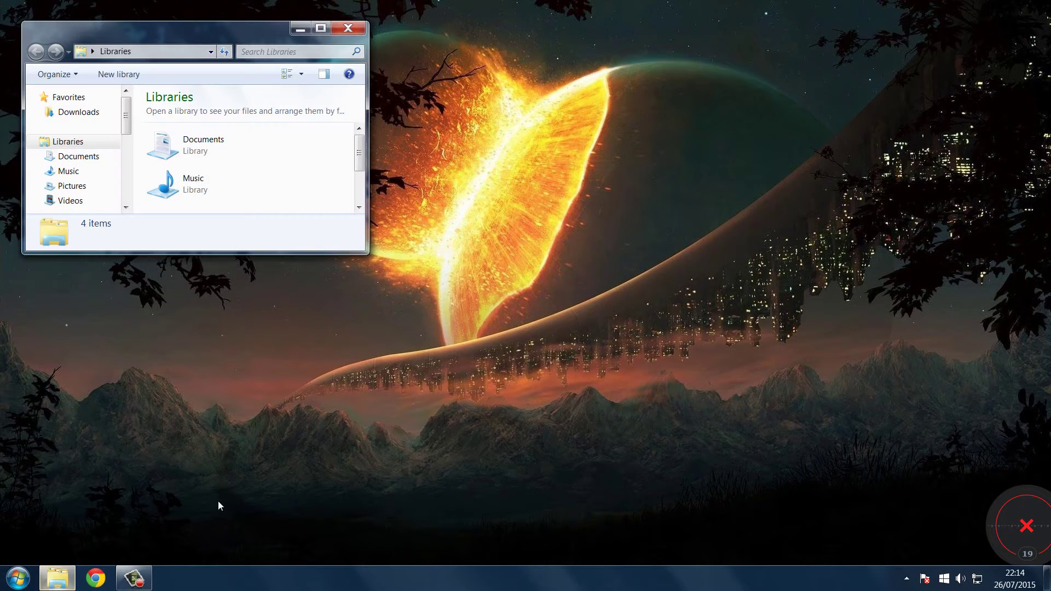
drag(245, 252, 244, 347)
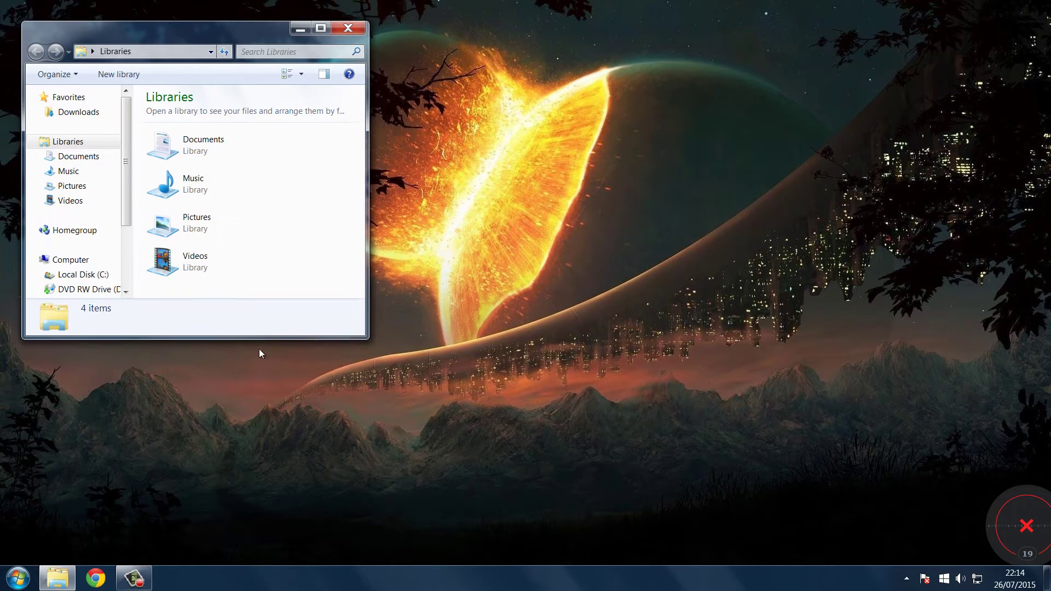
click(16, 579)
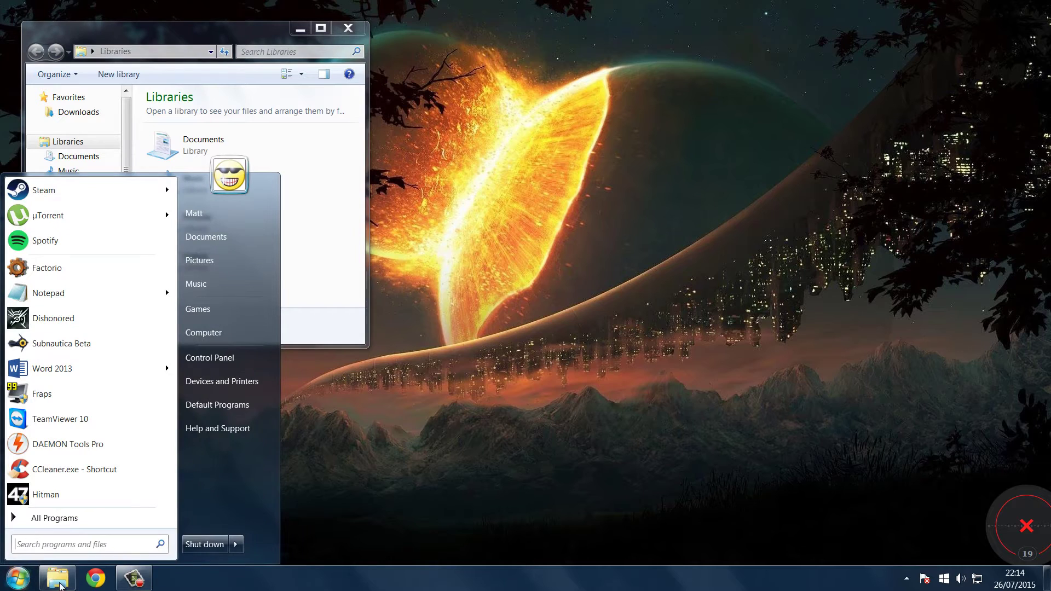
Step: Launch Chrome on the New Tab page and restore it down from full screen
click(96, 579)
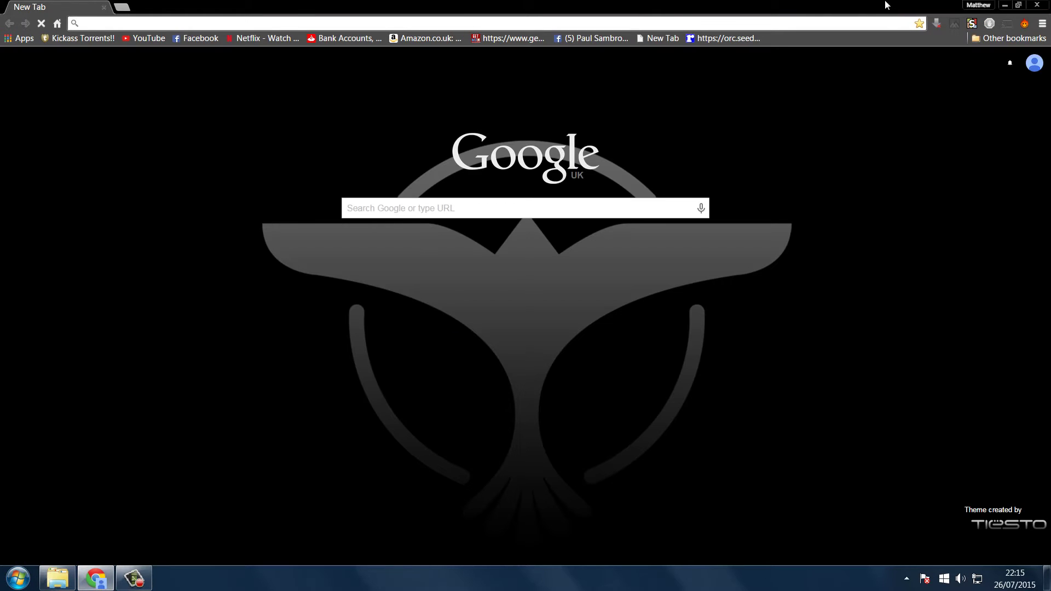
mouse_move(649, 7)
mouse_down()
mouse_move(770, 148)
mouse_move(735, 176)
mouse_up()
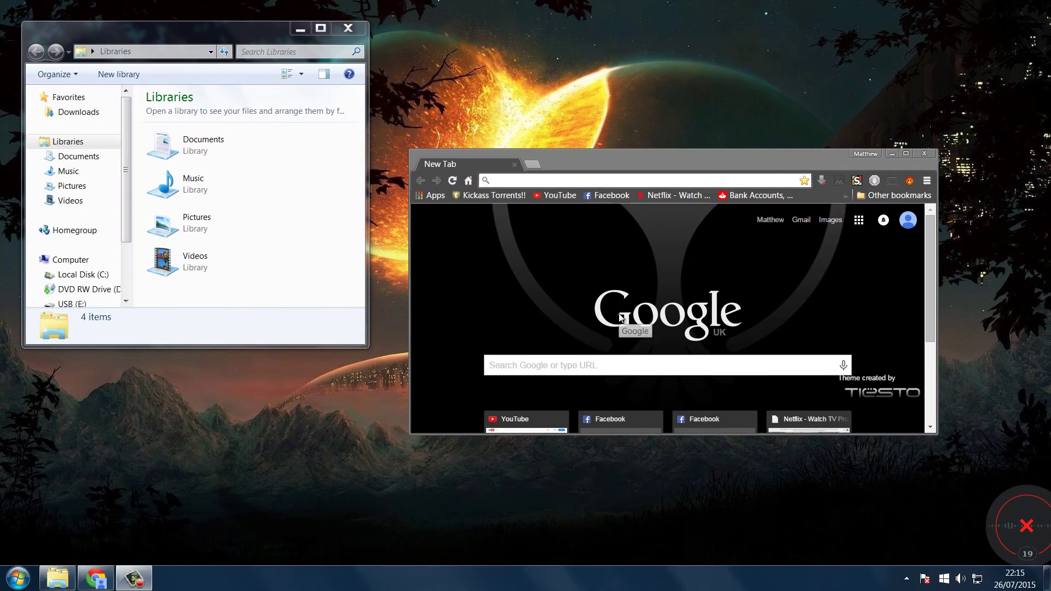
Step: Minimize the Chrome and Libraries windows to leave only the space-scene wallpaper
click(892, 155)
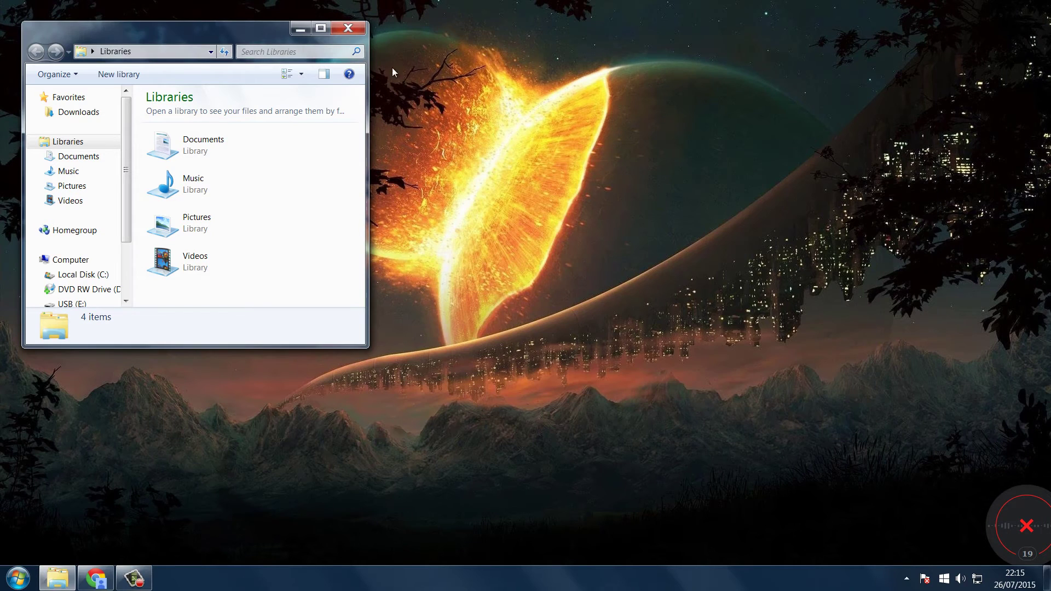
click(300, 28)
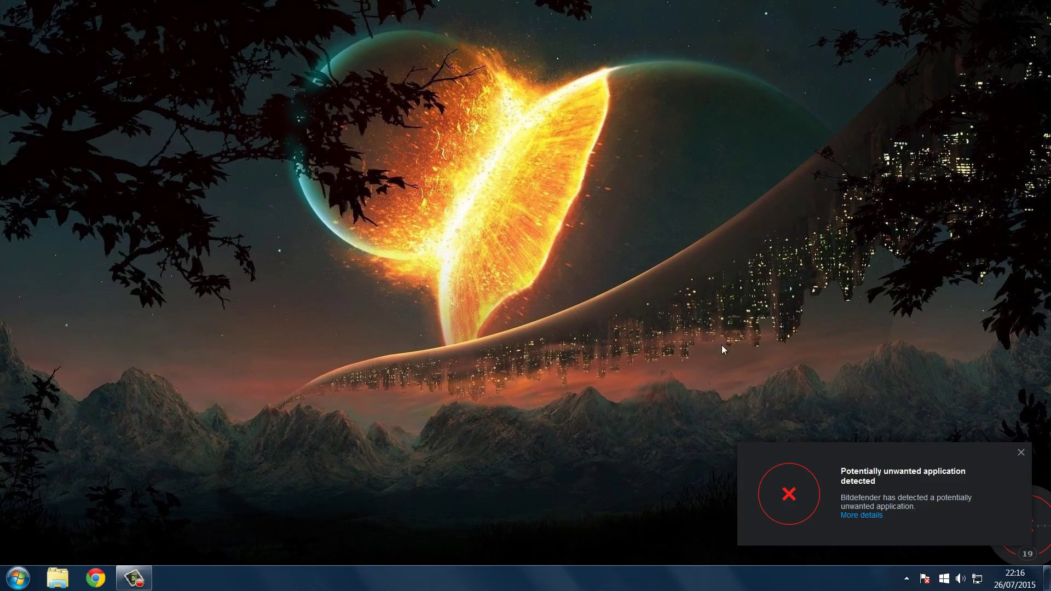
Step: Dismiss the Bitdefender potentially unwanted application alert
click(1021, 453)
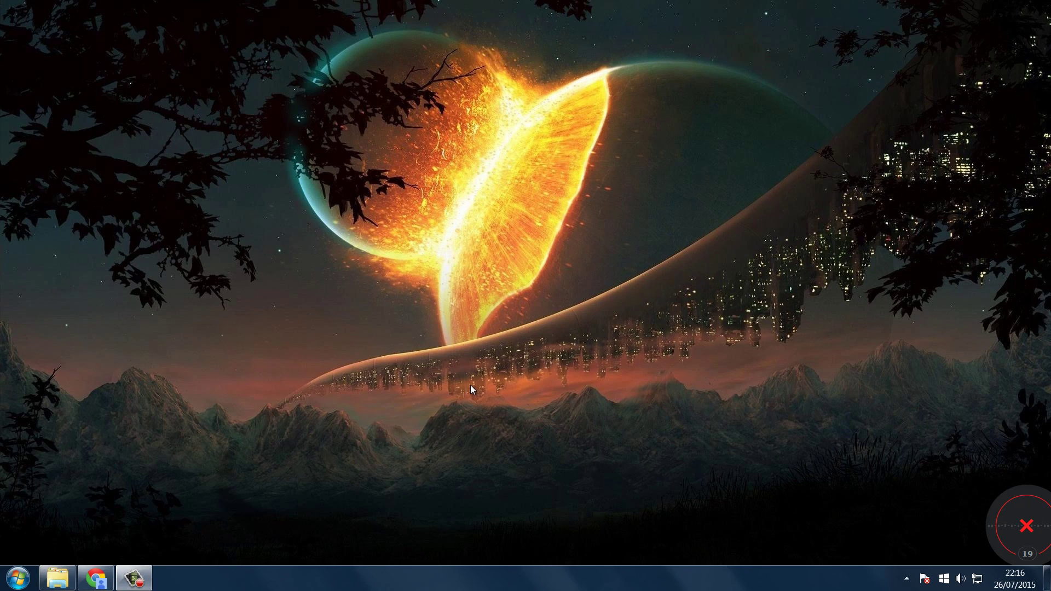
Step: Outline a rectangular desktop area to bring up the fence or folder portal offer
drag(307, 182, 557, 308)
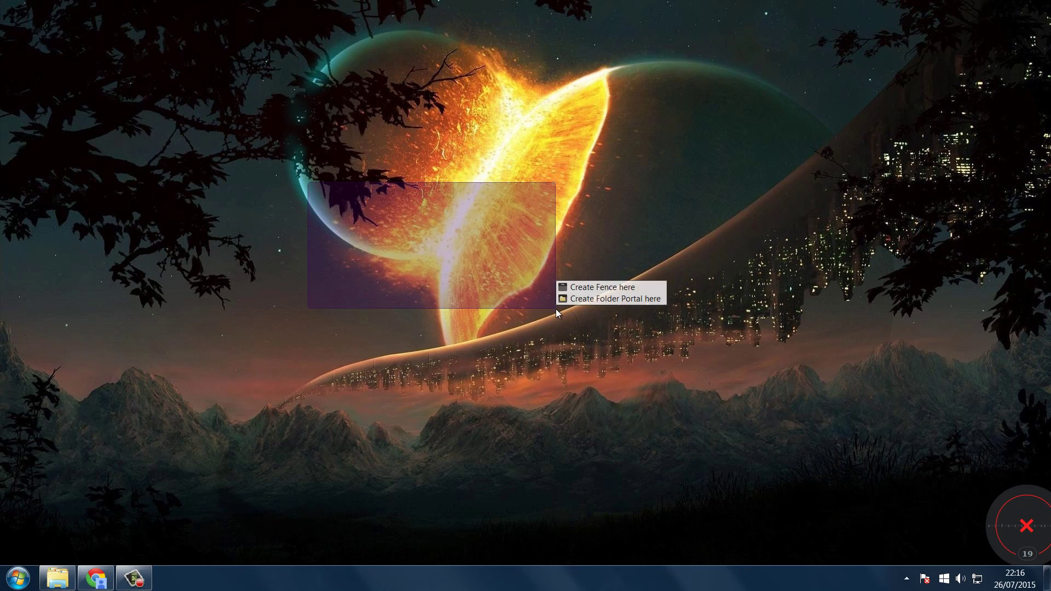